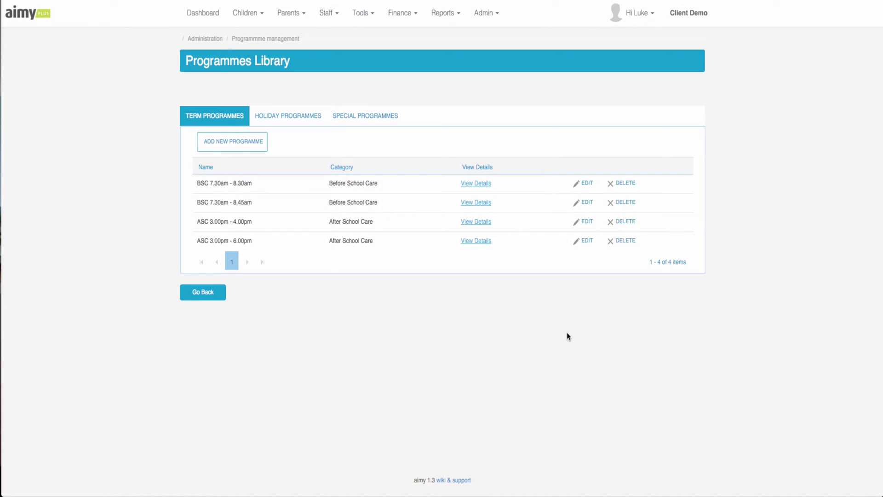
Step: Open the Programme Library from Tools and show the Holiday Programmes, Junior and Senior Holidays
left_click(364, 14)
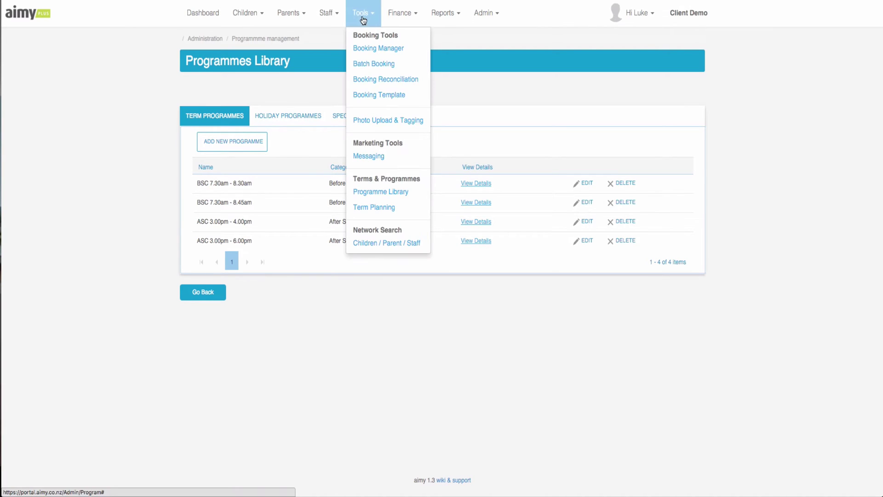
left_click(381, 193)
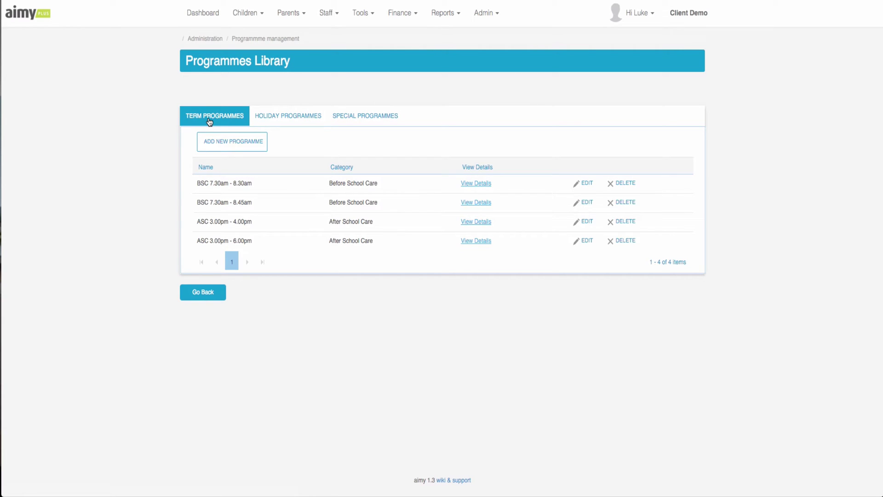
left_click(285, 123)
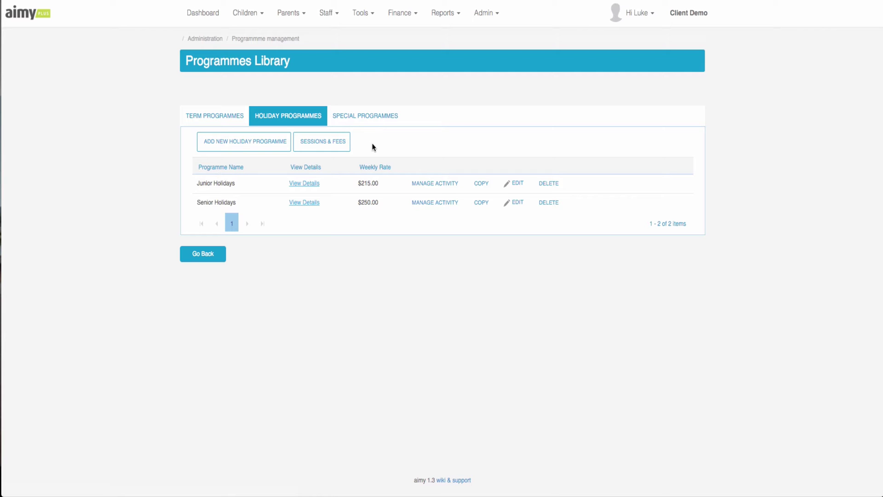
Step: Open the holiday Sessions & Fees list and start a new session form
left_click(330, 149)
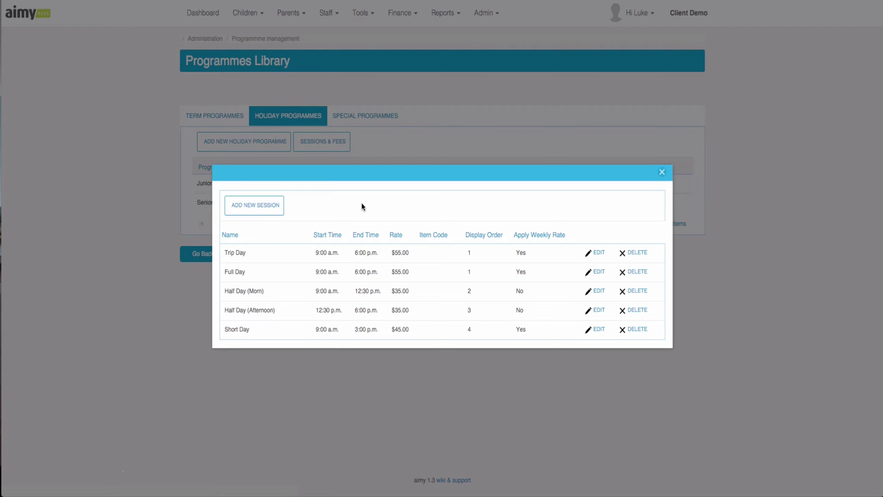
left_click(264, 212)
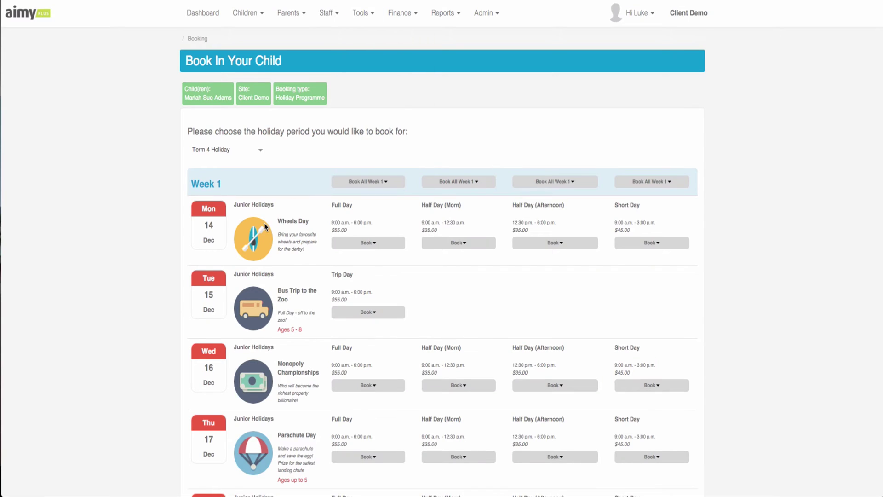
scroll(292, 250, "down", 3)
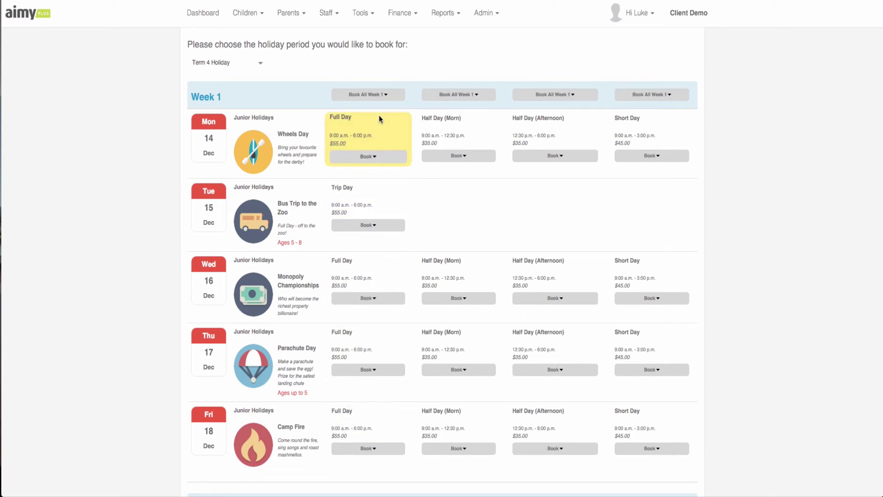
scroll(373, 161, "down", 2)
scroll(379, 244, "up", 2)
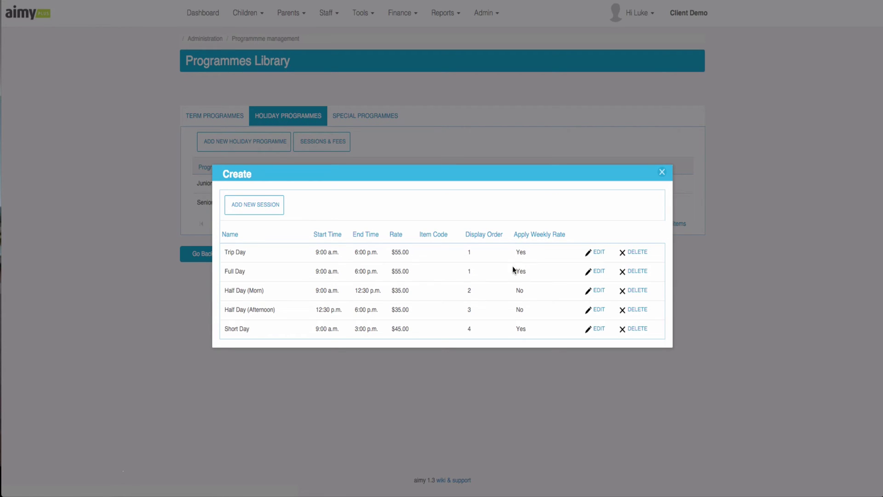
Step: Move the sessions window aside, leaving the five holiday sessions unchanged
left_click_drag(475, 184, 431, 191)
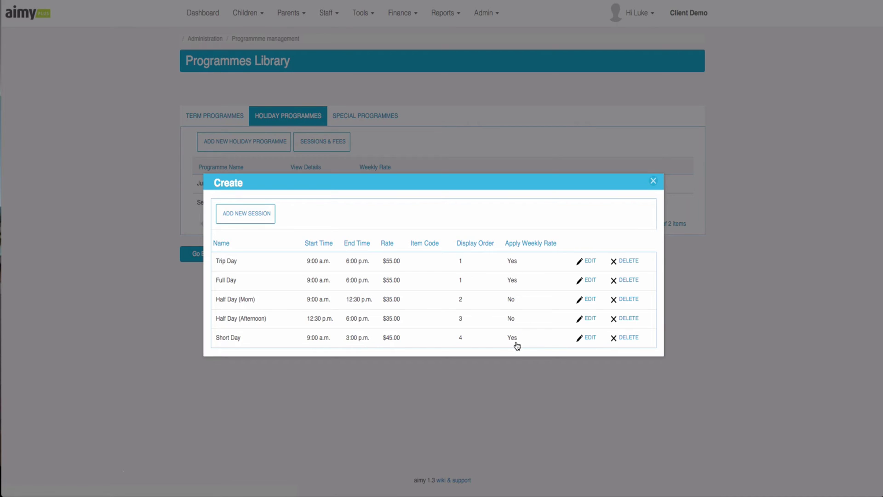
Step: Close the sessions list and start a trial new holiday programme, moving to the weekly rate
left_click(653, 181)
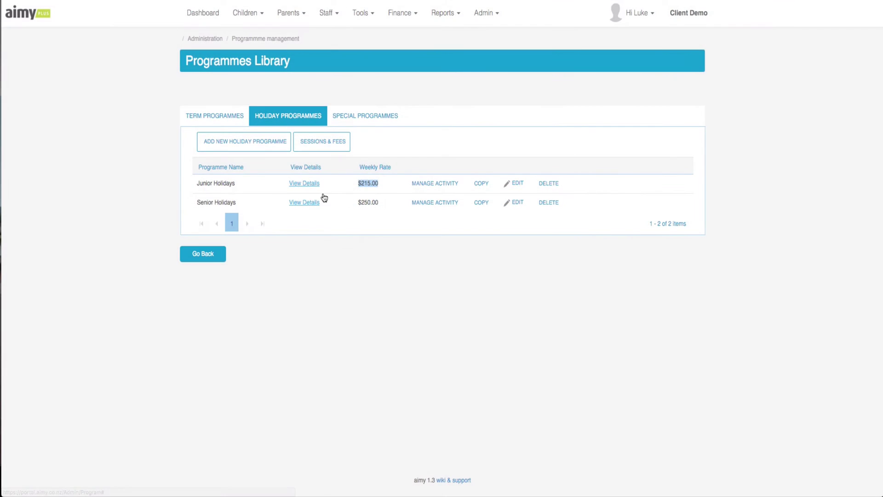
left_click(384, 187)
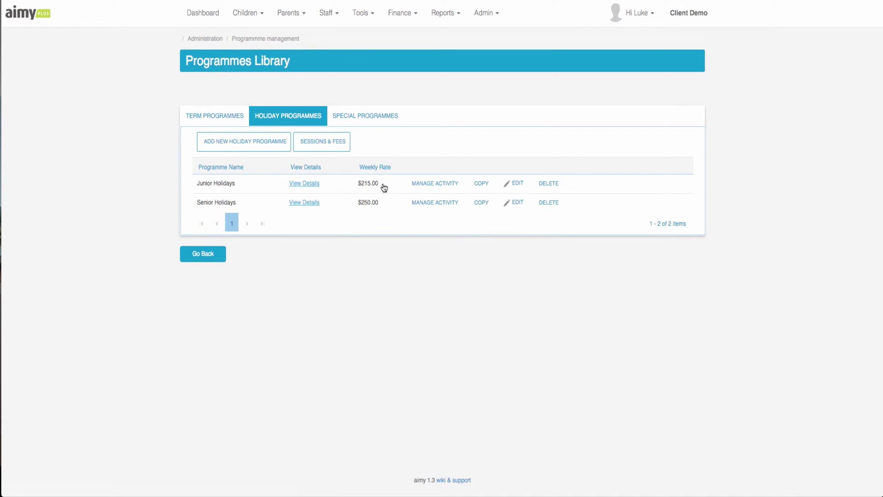
left_click(235, 150)
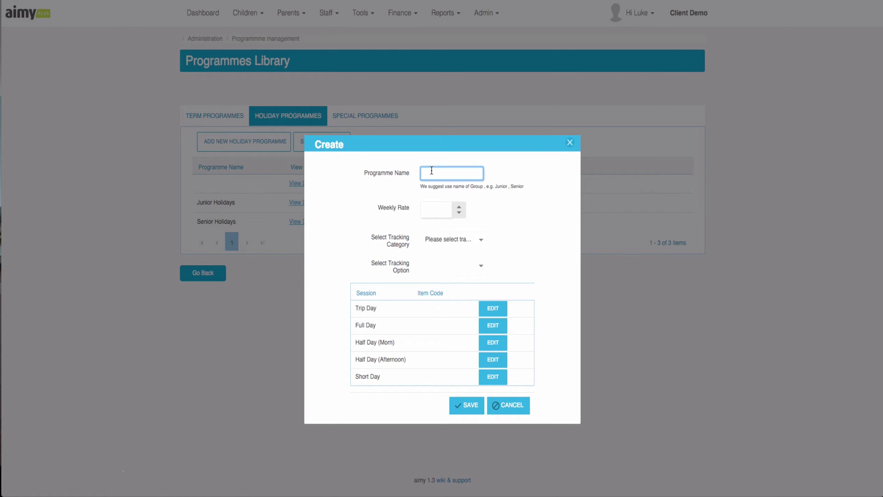
left_click(427, 207)
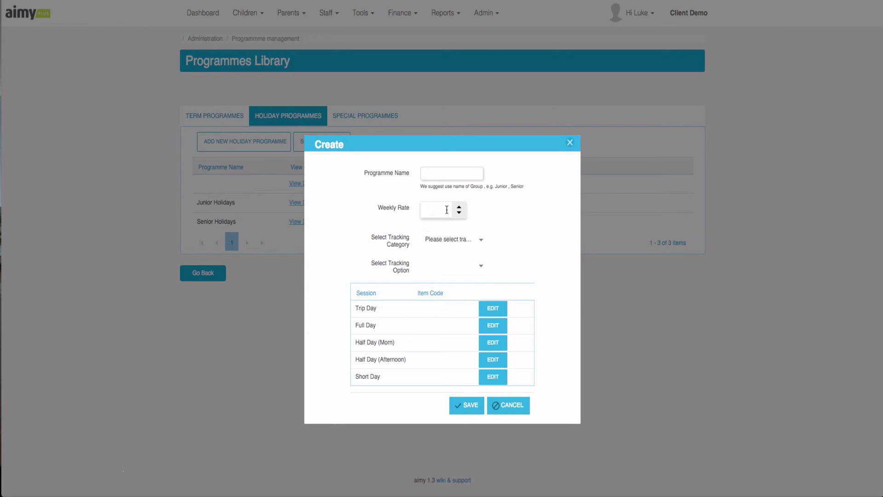
Step: Try tracking category Programme with option HOL, then cancel the new programme unsaved
left_click(482, 240)
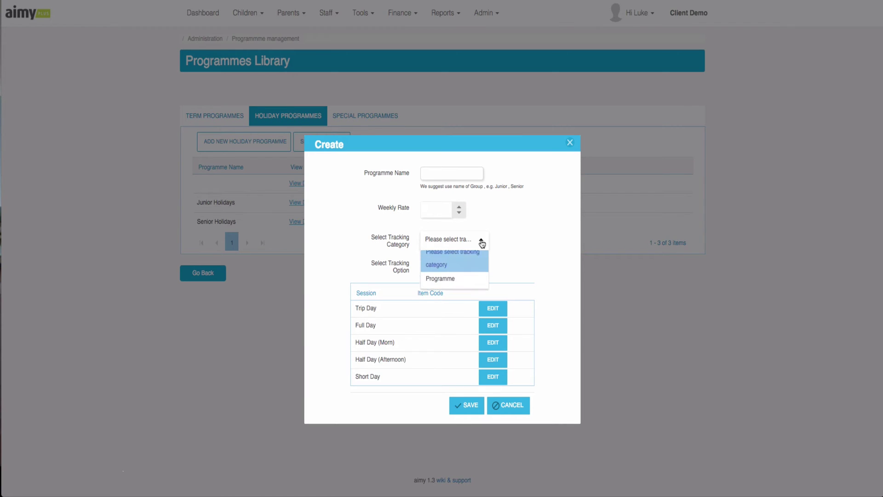
left_click(465, 285)
left_click(475, 271)
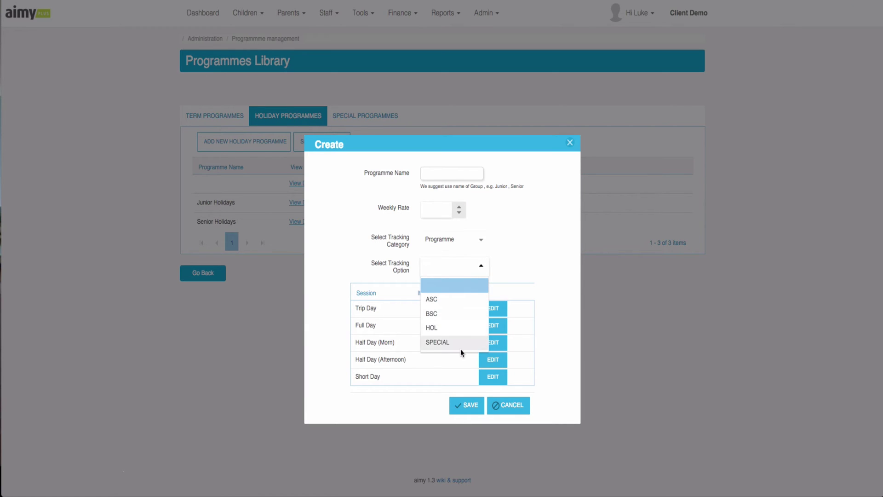
left_click(463, 327)
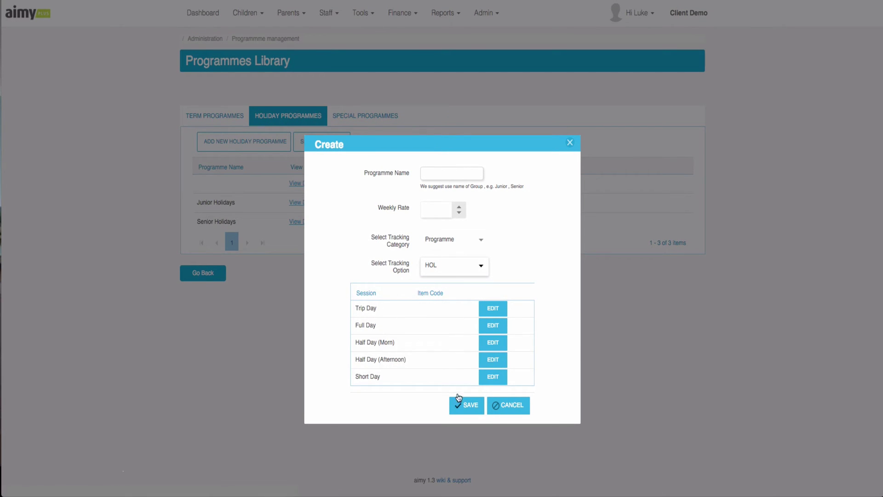
left_click(509, 409)
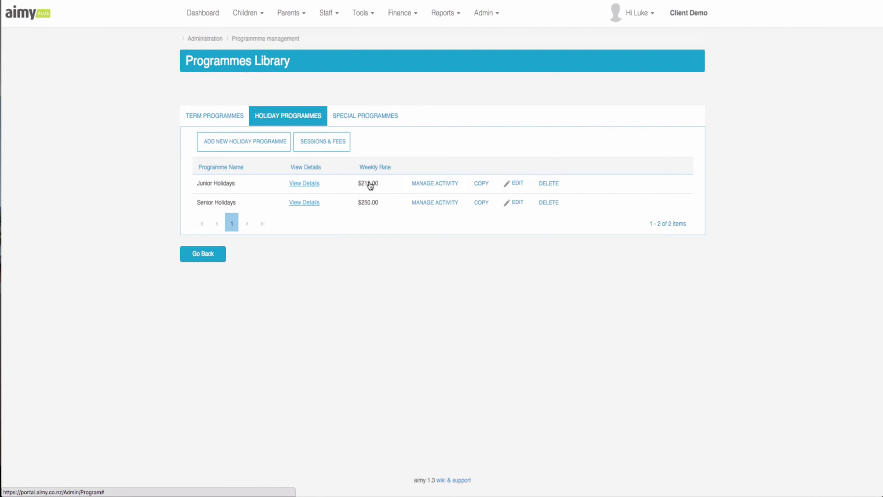
Step: Open Junior Holidays' activity management and review its nine activities, Wheels Day to Cowboys and Indians
left_click(312, 185)
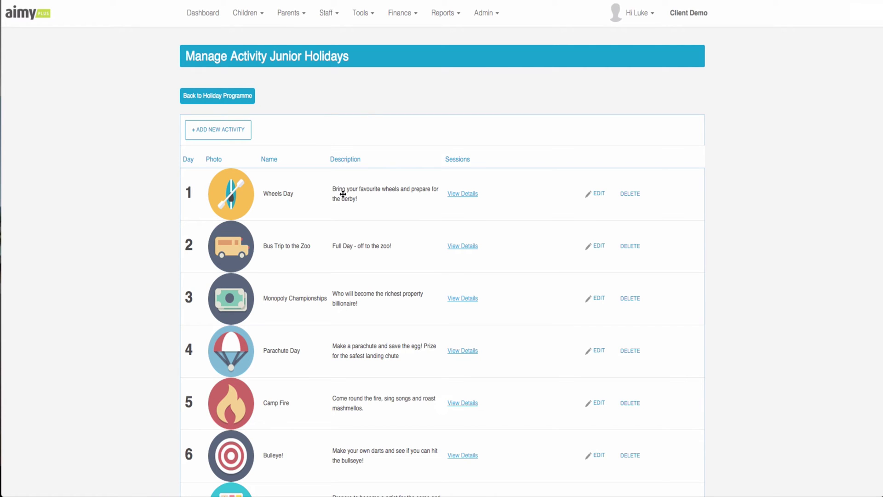
scroll(327, 241, "down", 4)
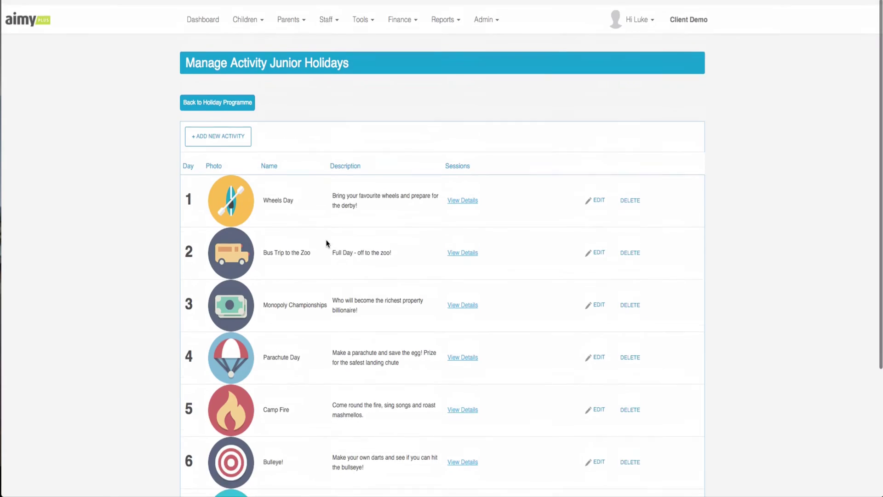
scroll(327, 241, "down", 4)
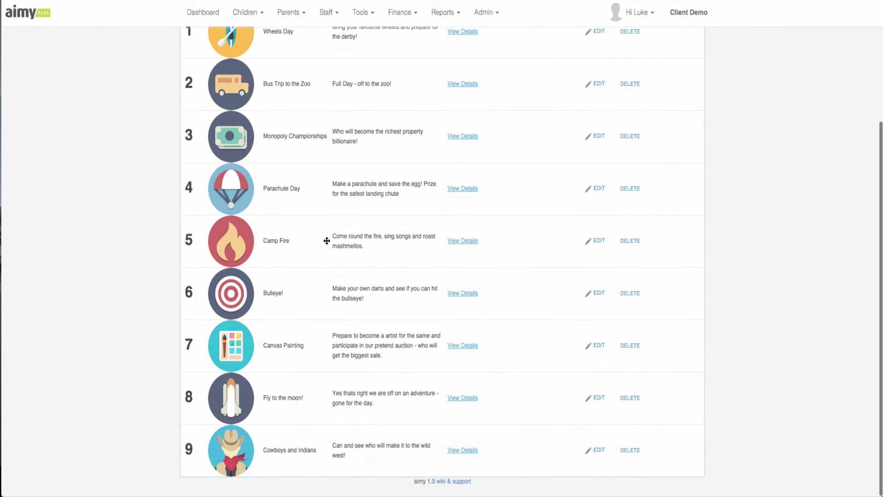
scroll(327, 240, "up", 5)
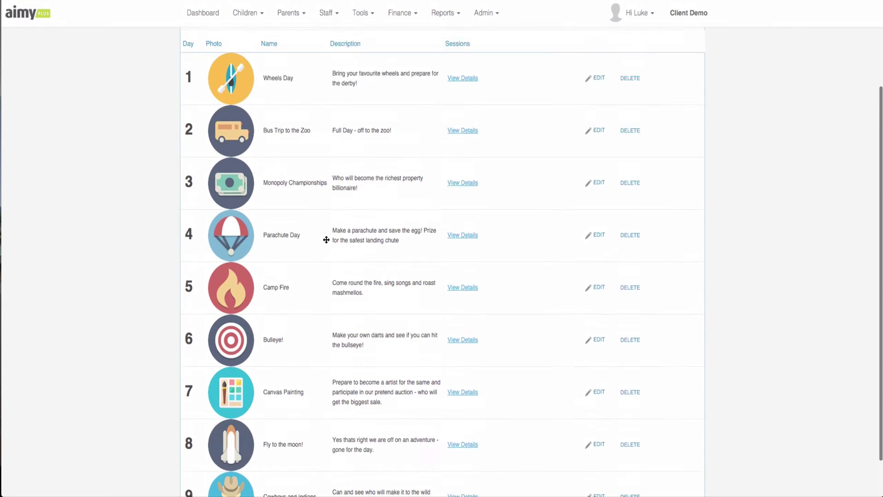
scroll(326, 239, "down", 2)
scroll(326, 238, "up", 2)
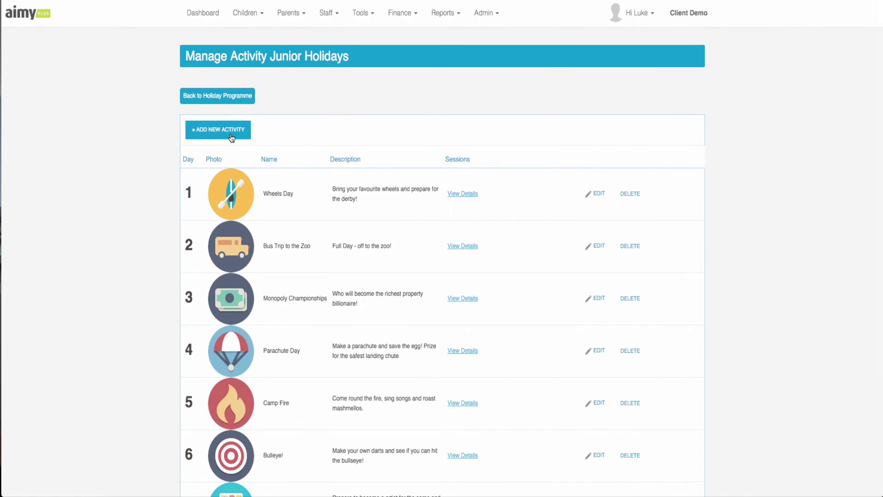
Step: Add an activity named Rocket Ship Day, described 'Come along and learn how to build a rocket ship!'
left_click(218, 129)
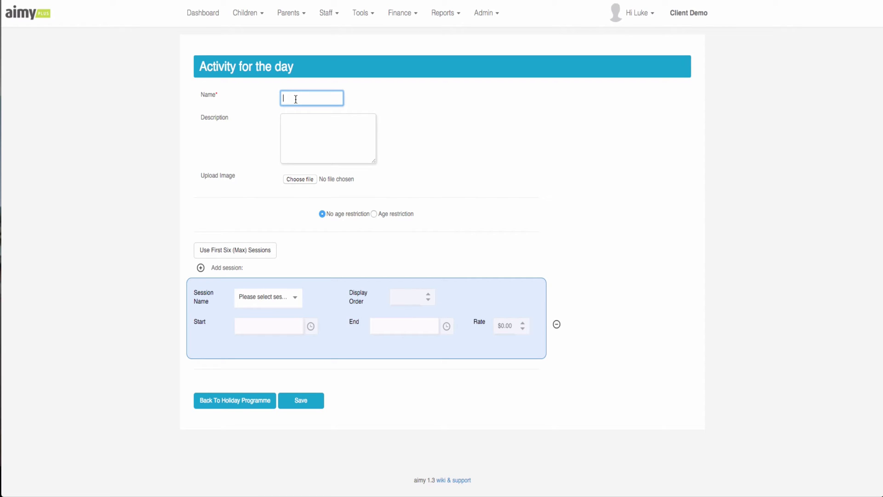
type("Rioc")
key("BackSpace")
key("BackSpace")
left_click(334, 138)
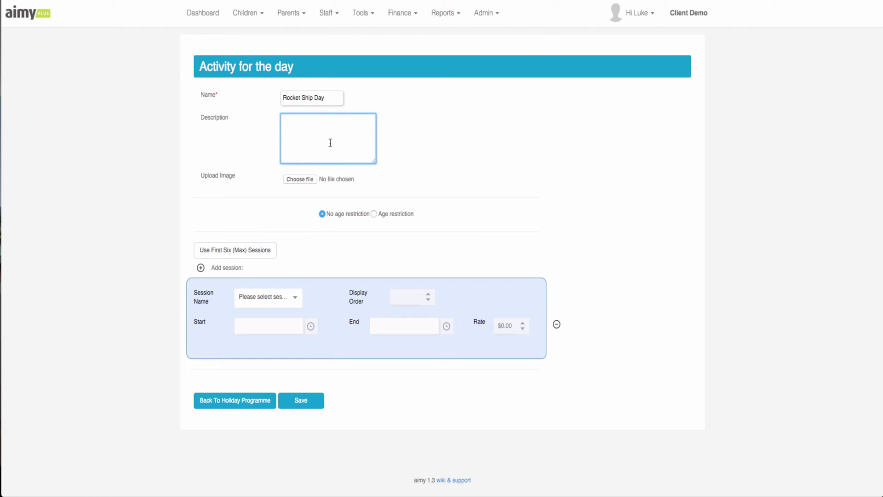
type("Com")
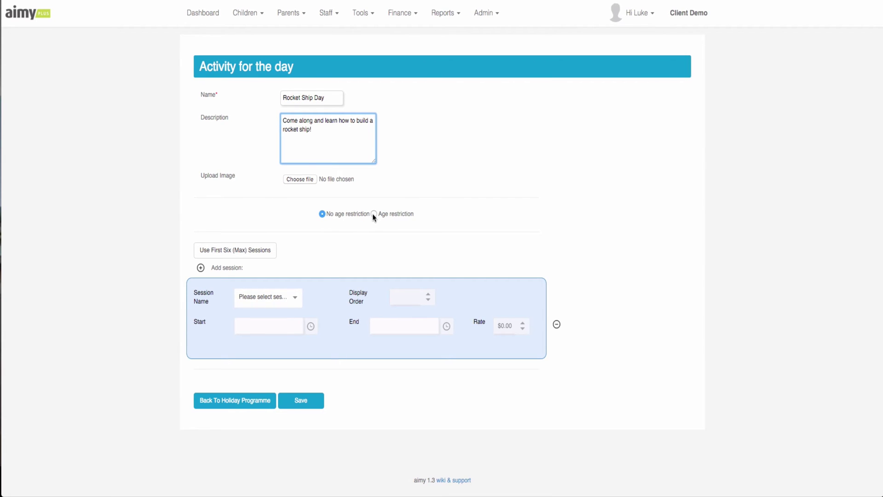
Step: Turn on the age restriction for Rocket Ship Day with minimum age 5 and maximum 10
left_click(374, 215)
left_click(274, 236)
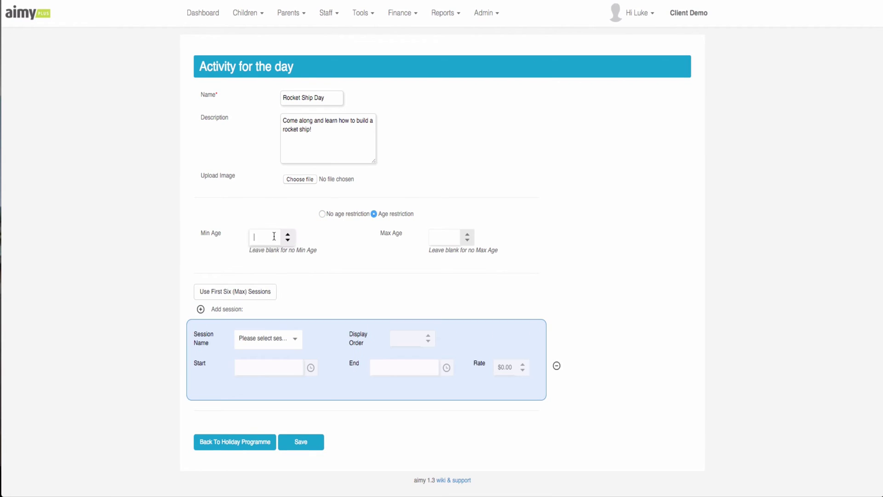
left_click(446, 233)
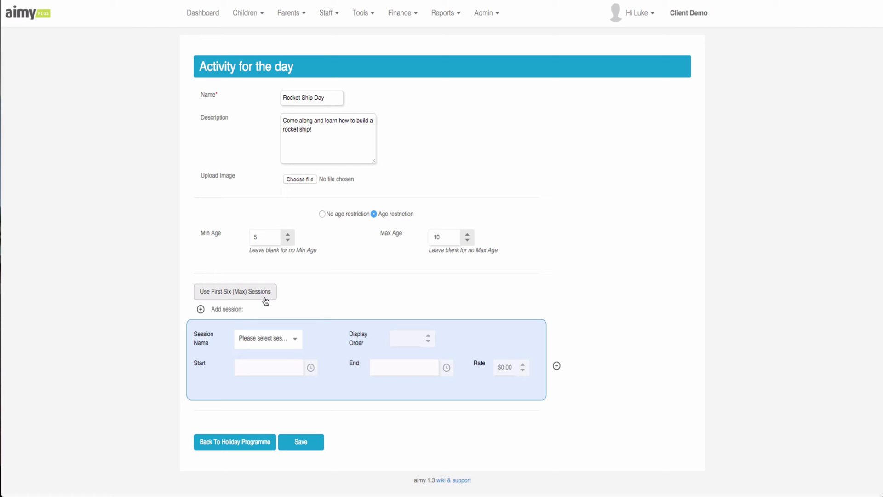
Step: Fill in the standard holiday sessions for Rocket Ship Day automatically
left_click(276, 339)
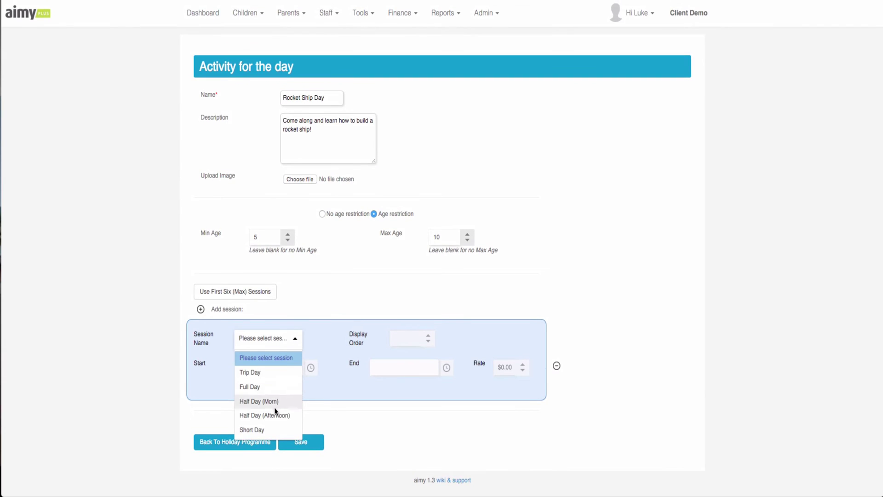
left_click(281, 332)
left_click(244, 294)
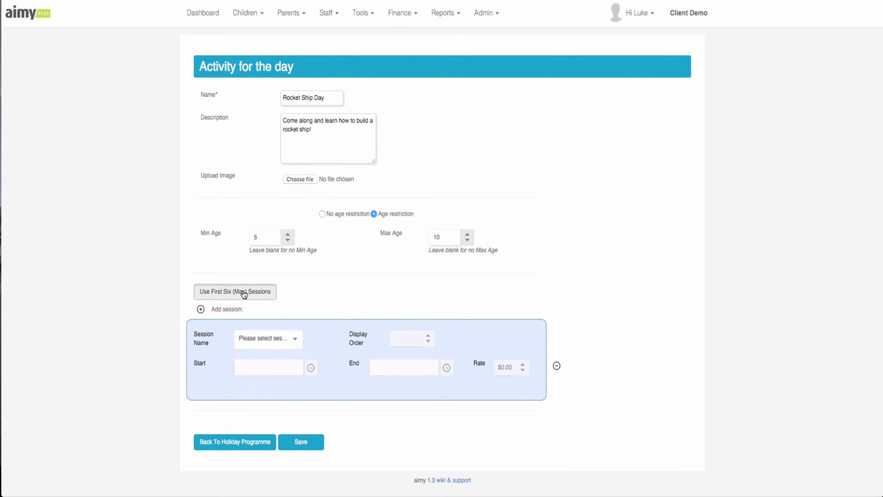
scroll(244, 295, "down", 9)
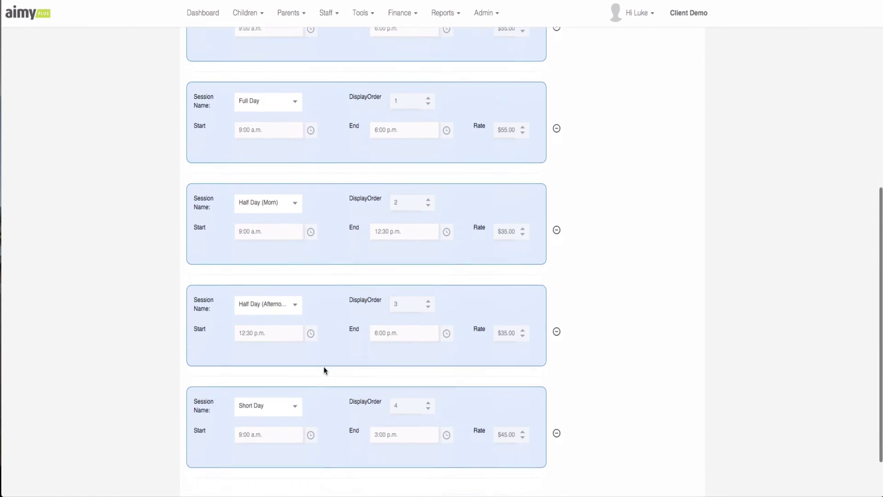
scroll(327, 366, "up", 4)
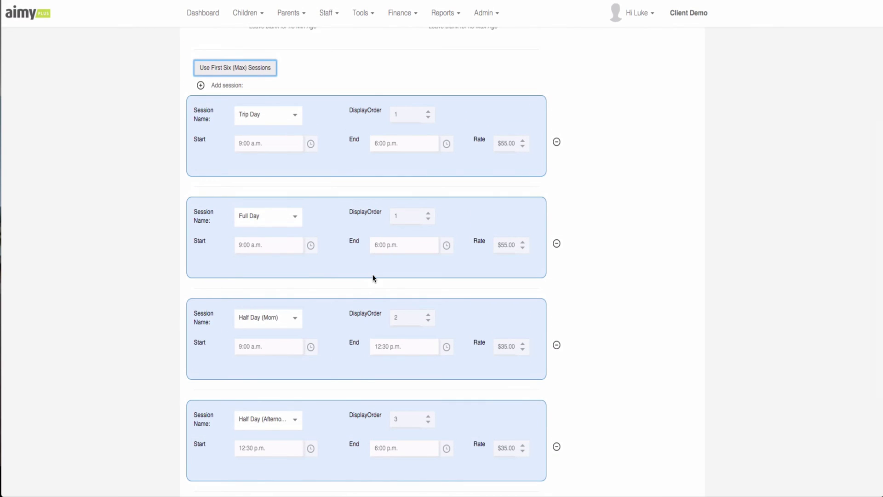
Step: Remove the Trip Day session and save Full Day, both Half Day and Short Day sessions
left_click(557, 142)
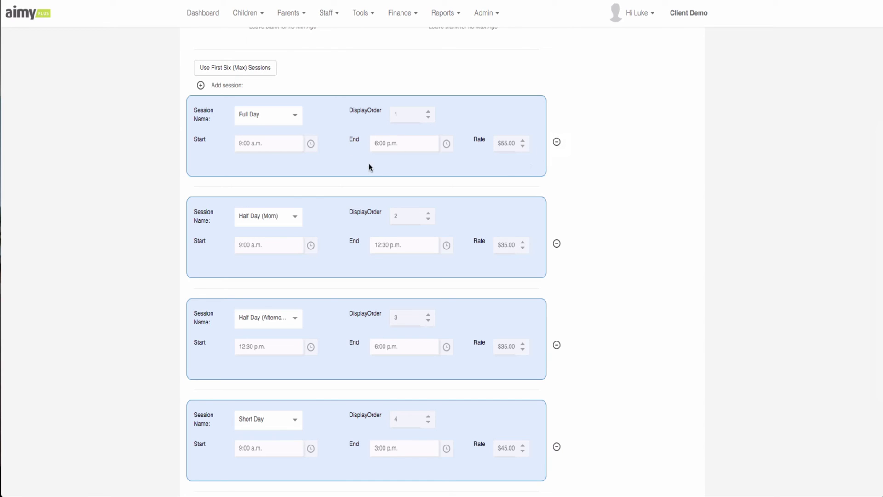
scroll(272, 145, "down", 3)
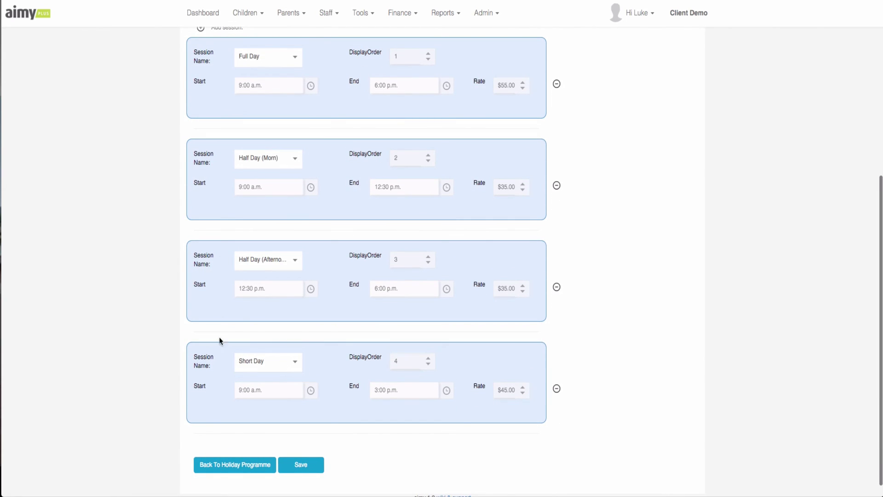
scroll(285, 395, "up", 1)
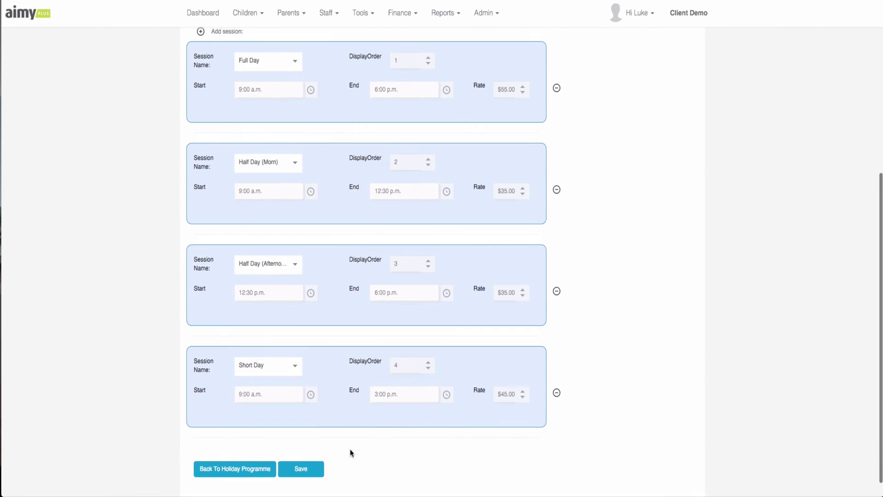
left_click(313, 470)
left_click(523, 138)
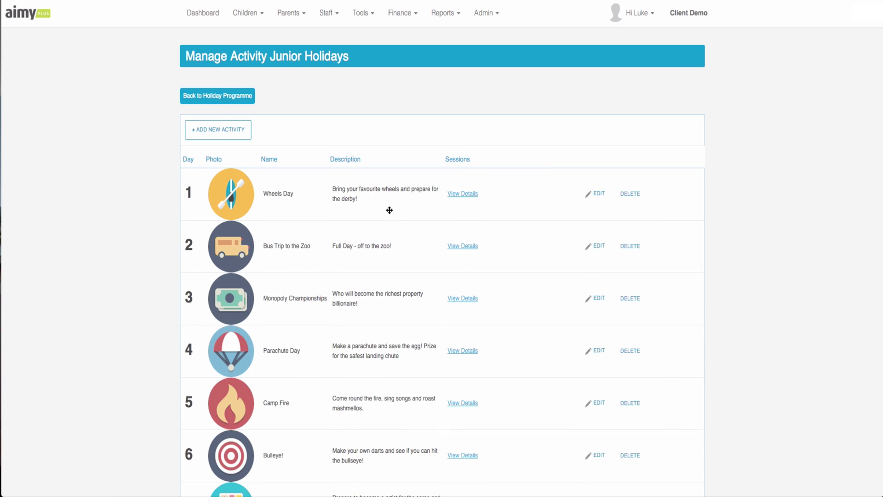
scroll(390, 208, "down", 5)
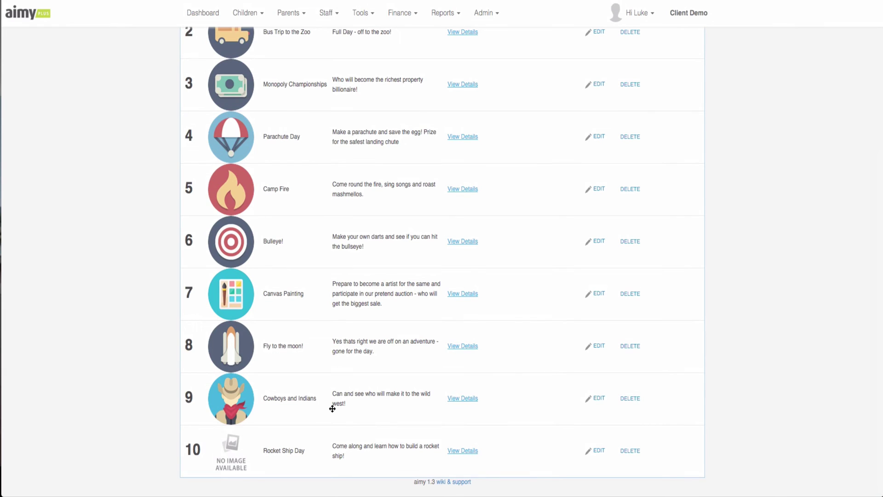
scroll(331, 408, "up", 3)
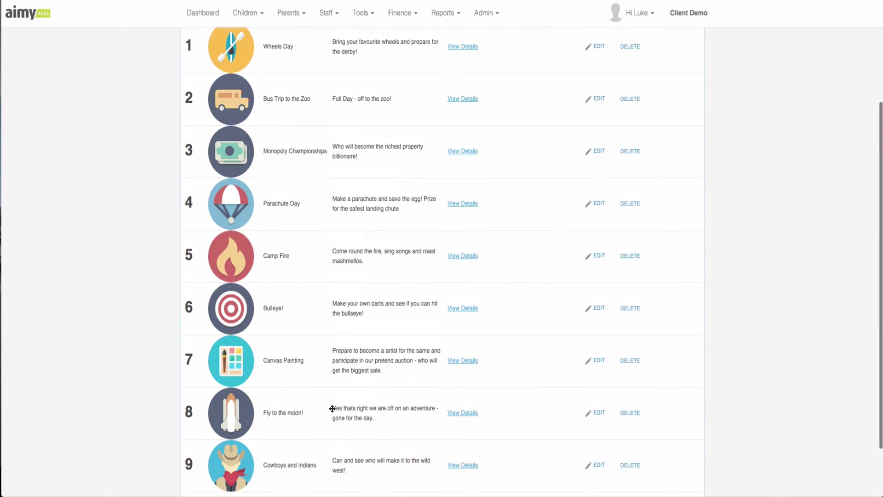
scroll(189, 240, "down", 3)
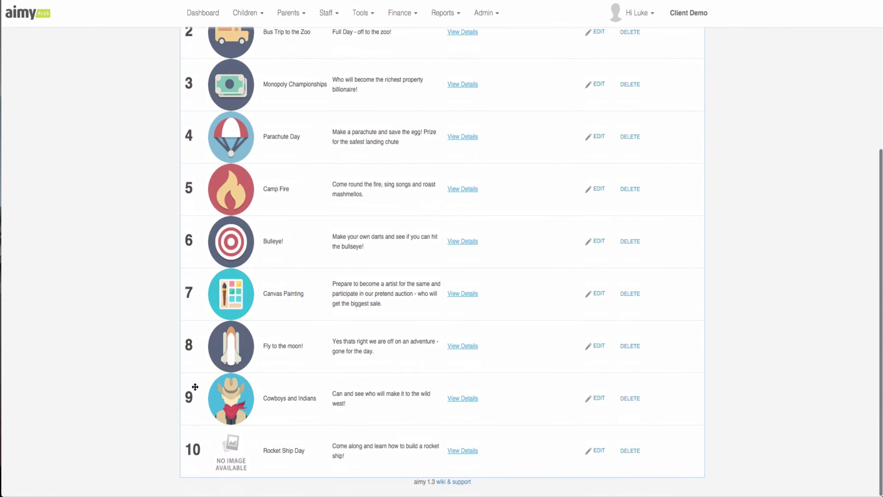
scroll(118, 238, "up", 2)
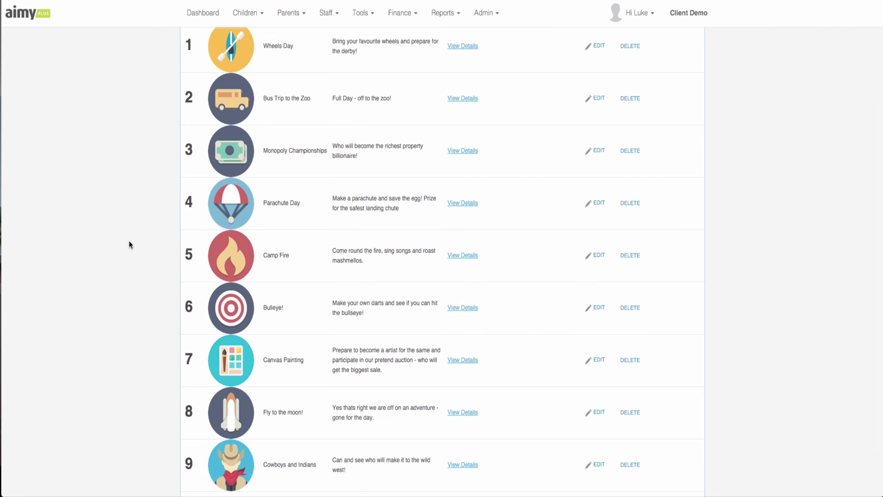
scroll(128, 242, "down", 2)
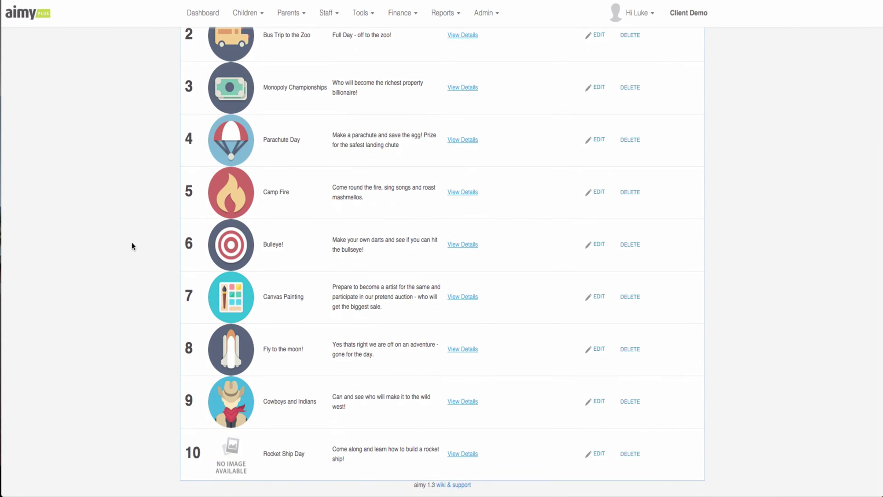
scroll(131, 242, "up", 3)
scroll(132, 244, "up", 1)
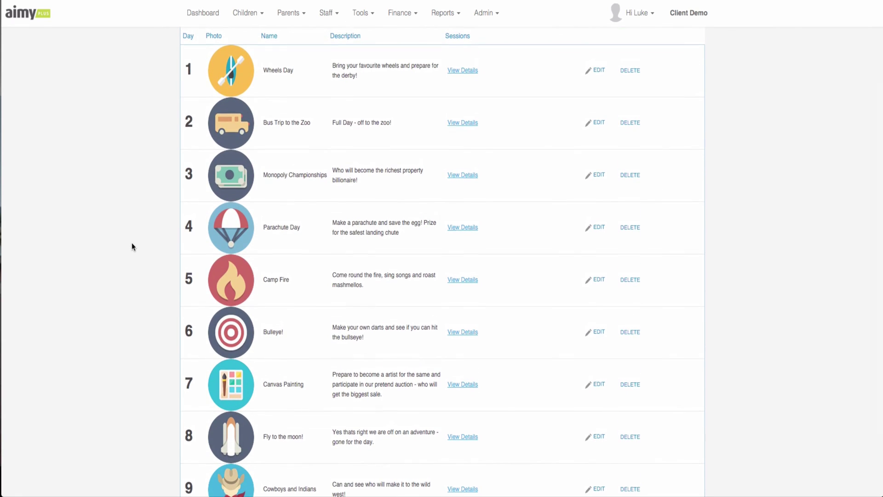
scroll(132, 243, "down", 2)
scroll(131, 245, "down", 1)
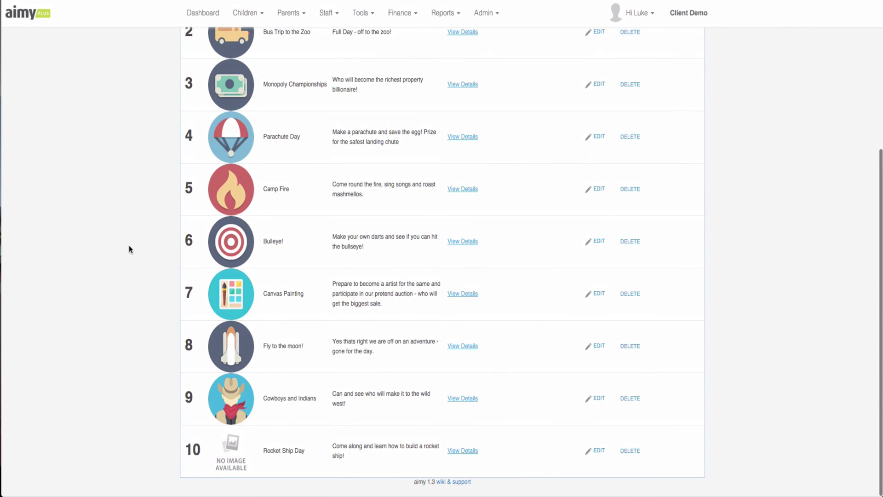
scroll(126, 248, "up", 3)
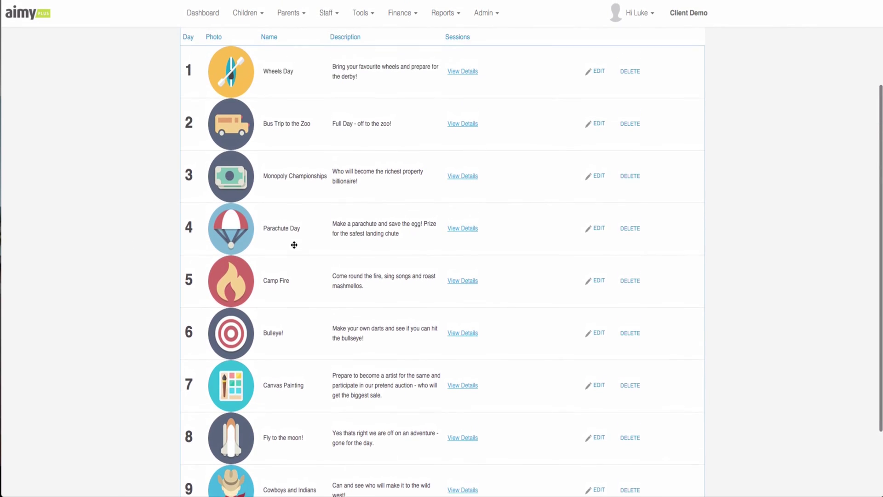
left_click_drag(298, 131, 306, 164)
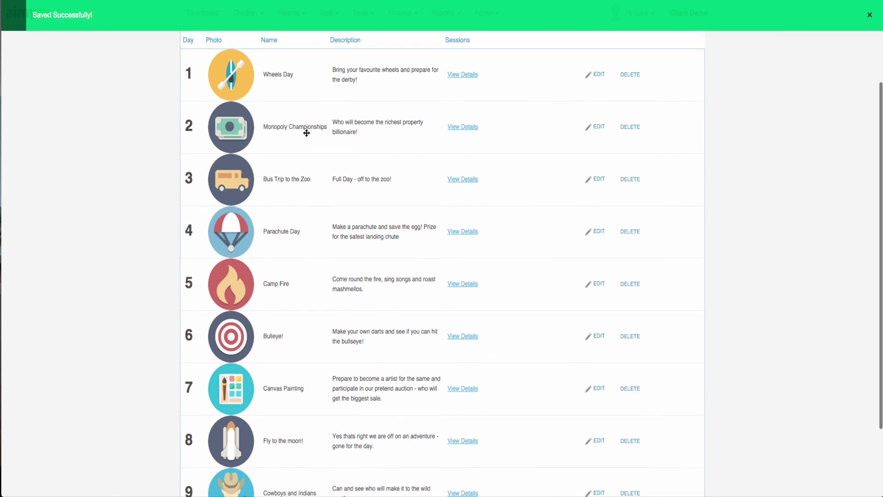
left_click_drag(306, 132, 309, 187)
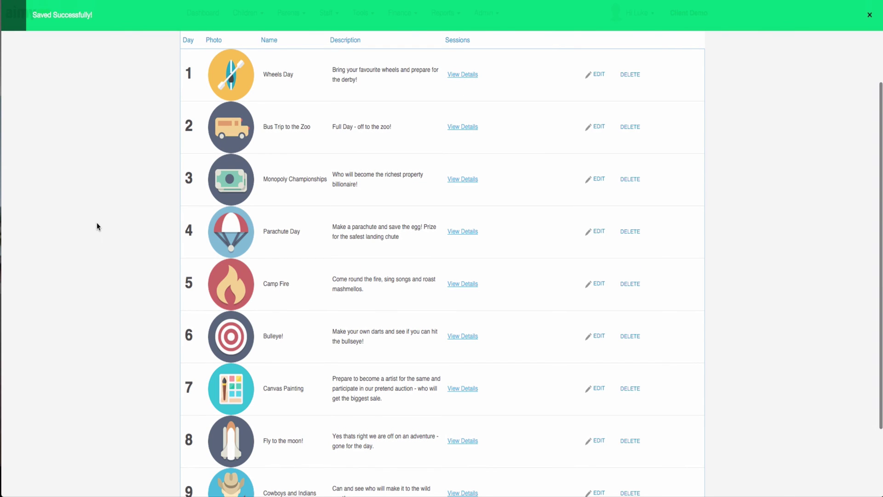
scroll(96, 227, "down", 2)
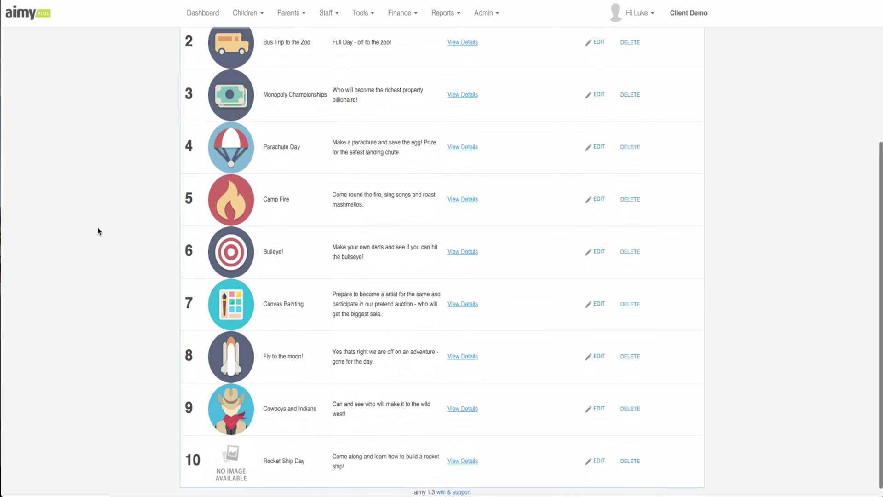
Step: Open Term Planning from the Tools menu
left_click(400, 12)
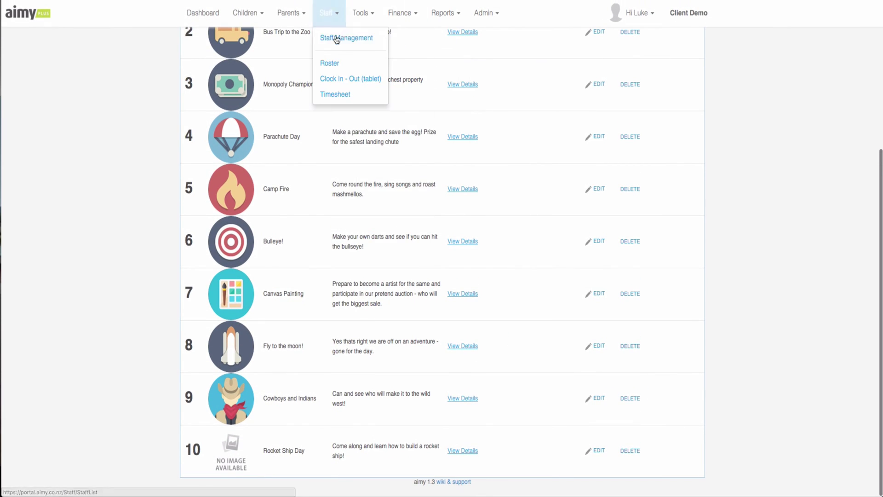
scroll(186, 139, "up", 5)
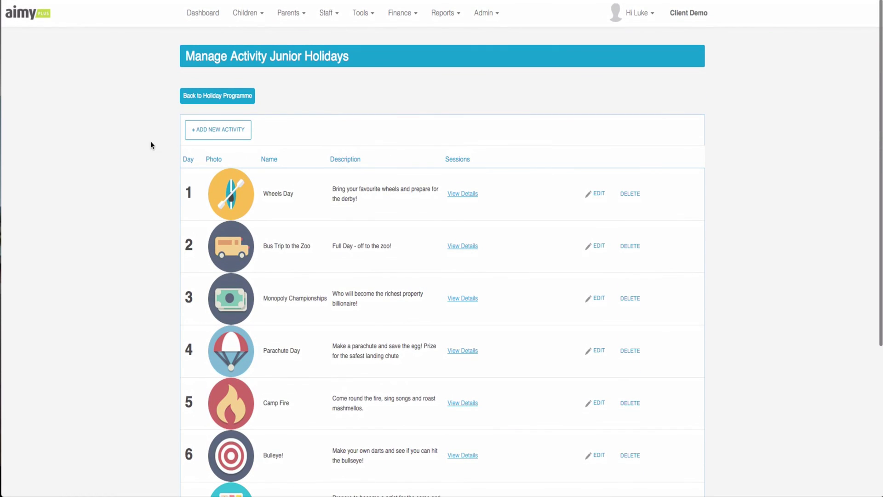
scroll(147, 142, "down", 4)
scroll(142, 146, "down", 1)
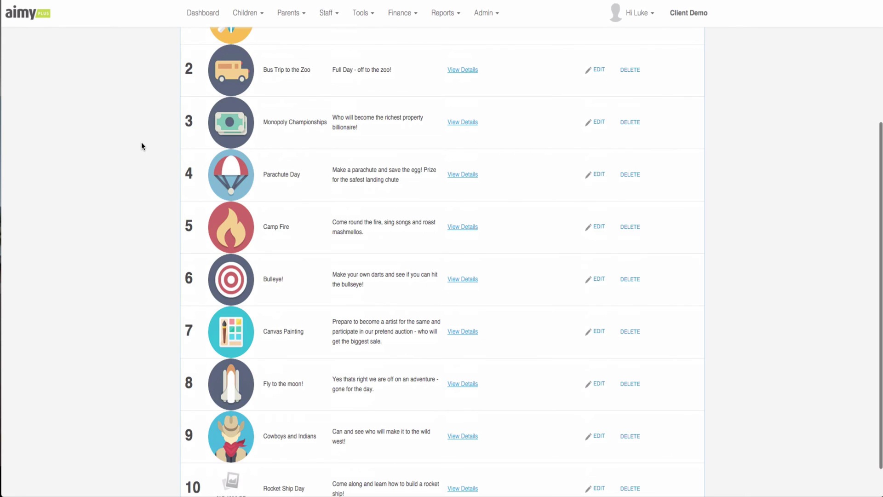
scroll(138, 145, "down", 2)
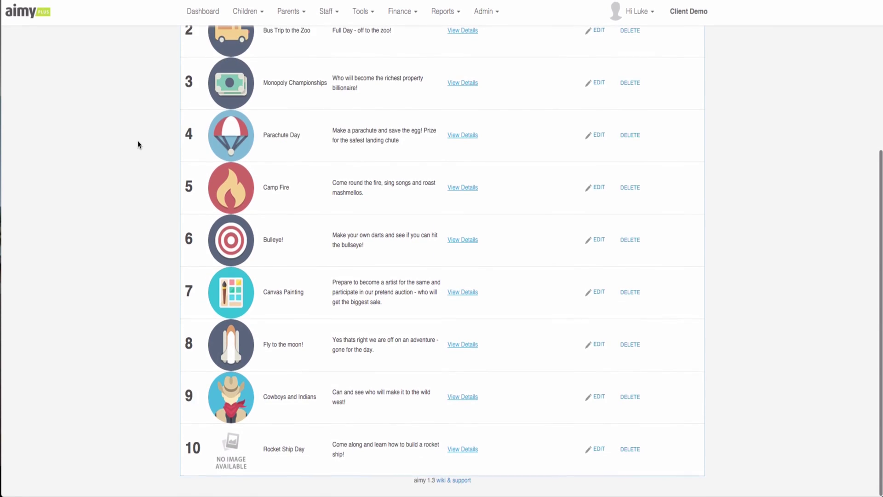
scroll(141, 148, "up", 8)
left_click(360, 13)
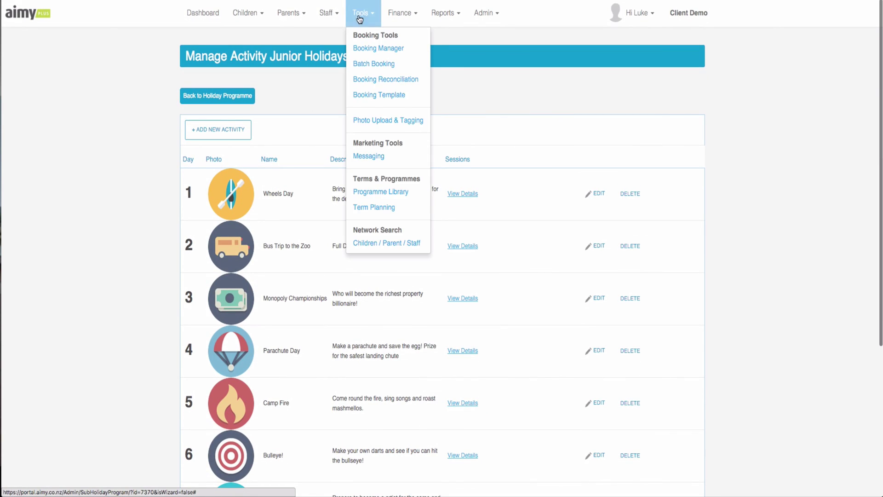
left_click(381, 216)
Step: Add the Junior Holidays programme to Term 1 Holidays 2016
scroll(367, 192, "down", 2)
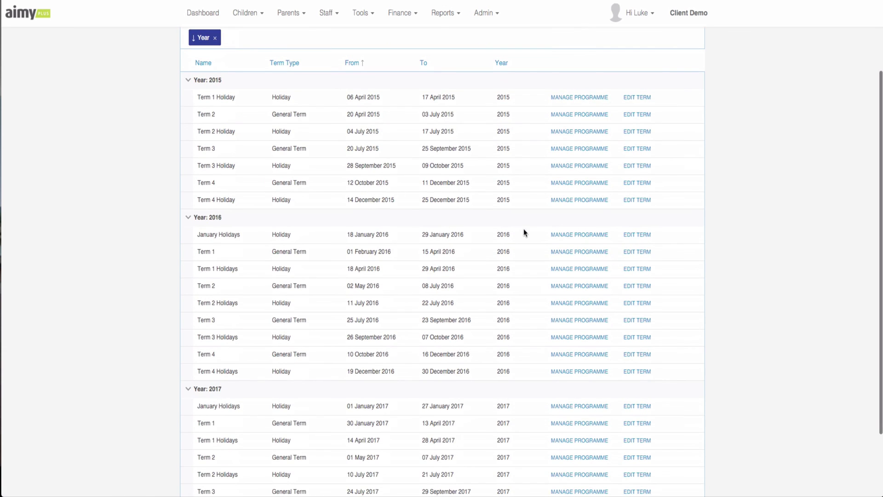
scroll(409, 233, "down", 1)
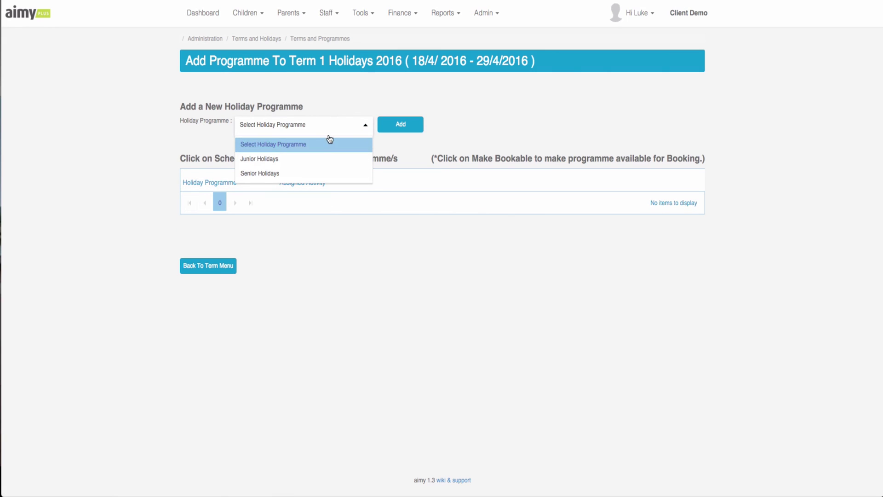
left_click(321, 165)
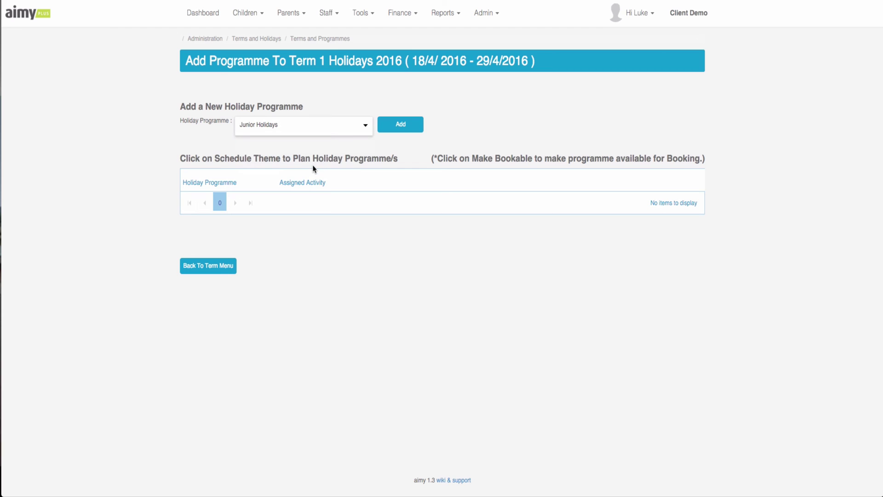
left_click(394, 125)
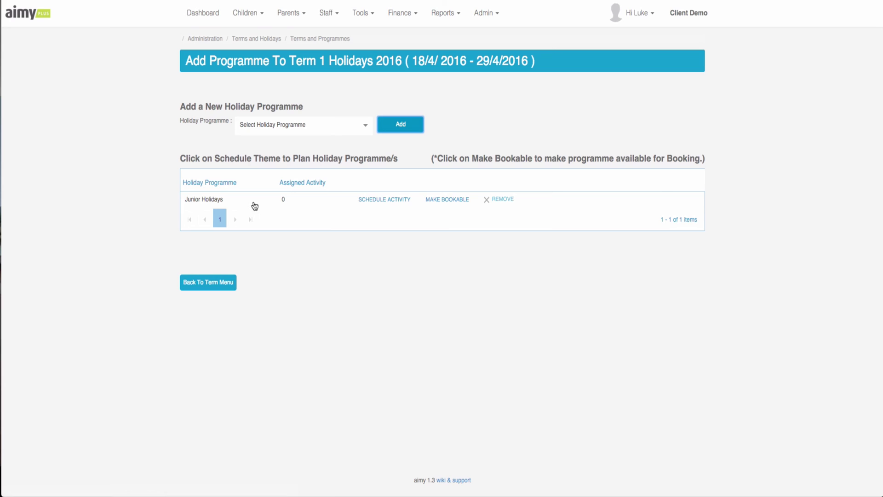
Step: Schedule Wheels Day on Tue 19 and Camp Fire on Mon 18, then save the schedule
left_click(373, 205)
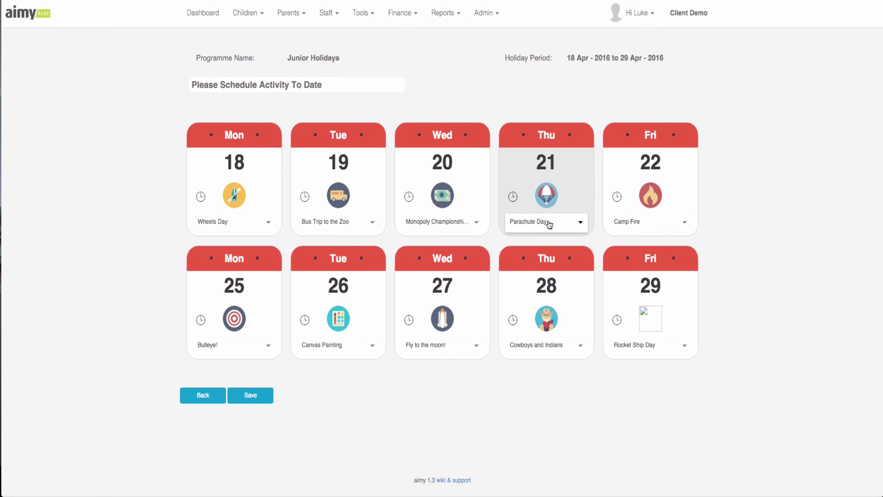
left_click(360, 228)
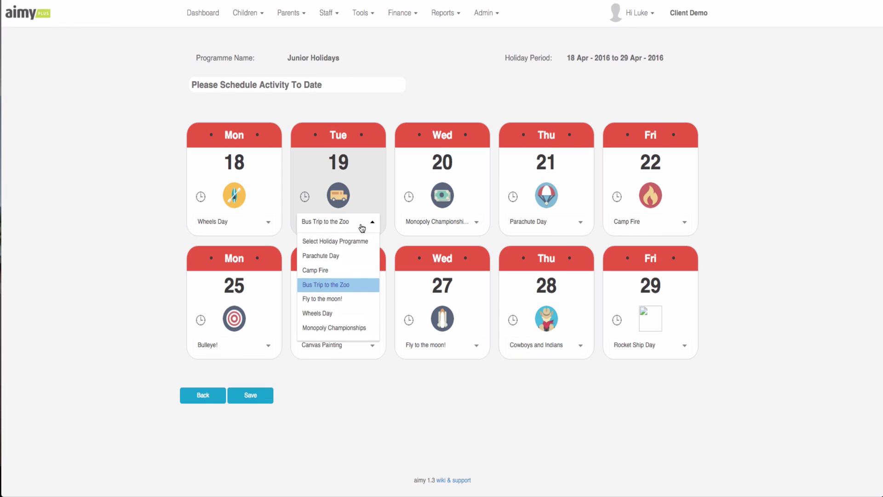
left_click(328, 311)
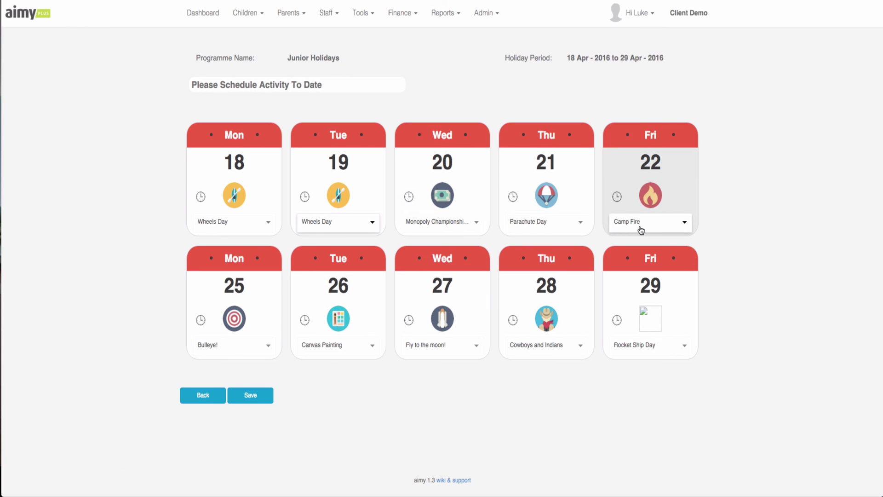
left_click(251, 226)
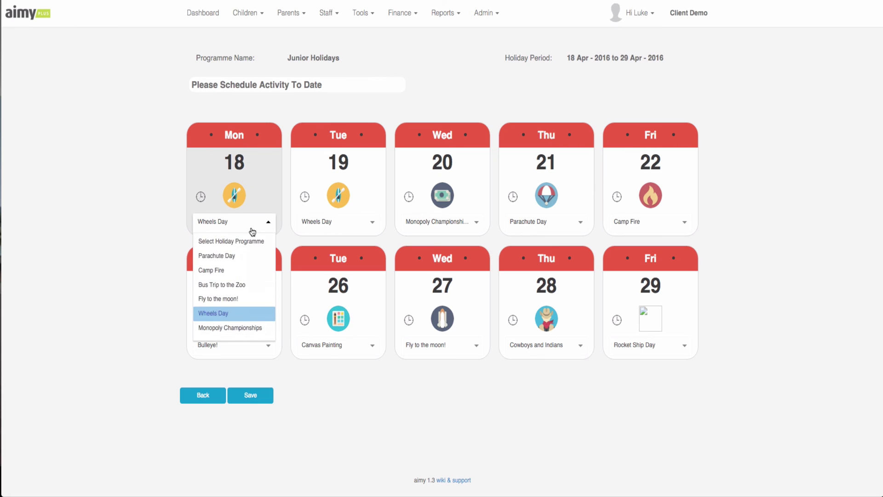
left_click(245, 255)
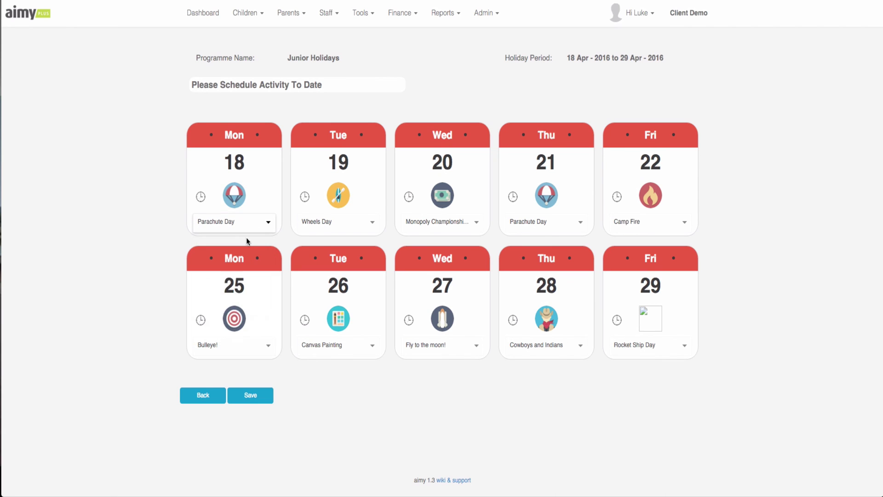
left_click(250, 230)
left_click(242, 261)
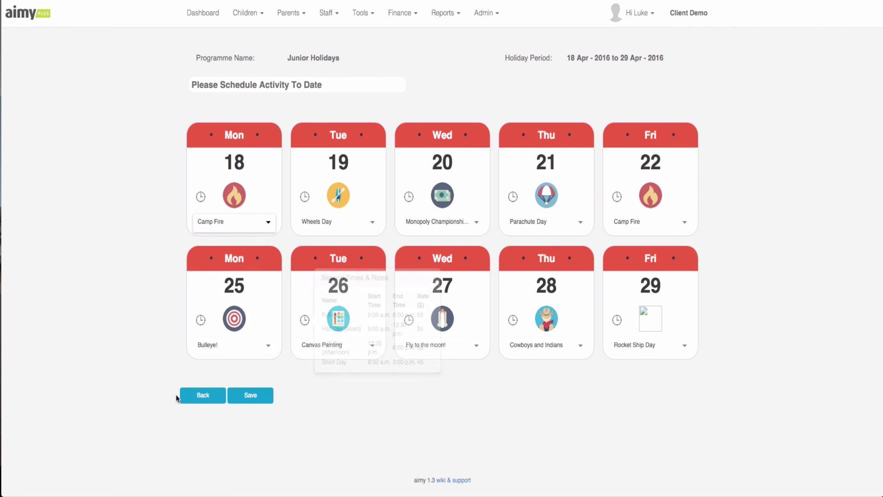
left_click(246, 398)
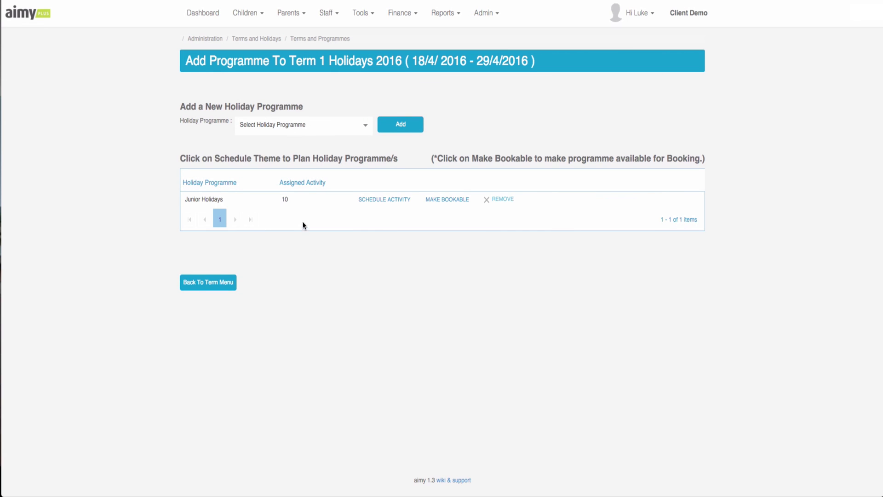
Step: Check the 10 assigned activities and make the Junior Holidays programme bookable, confirming the prompt
left_click_drag(281, 202, 289, 203)
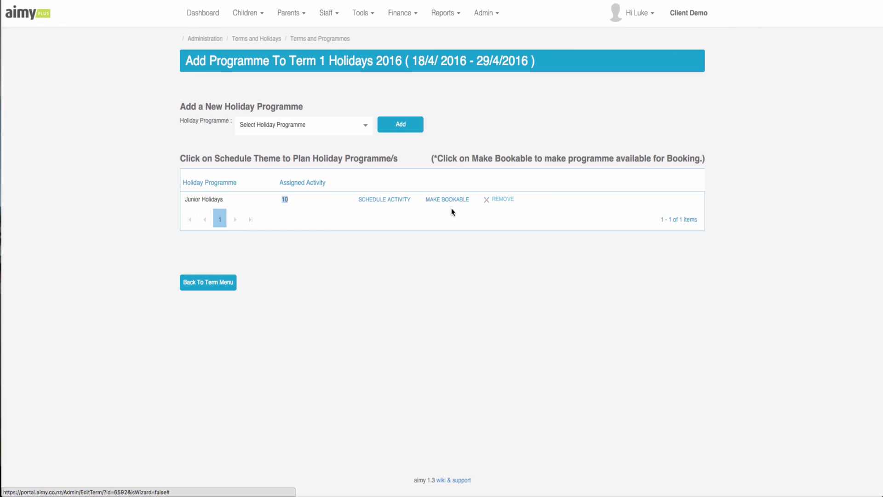
left_click(427, 202)
left_click(510, 145)
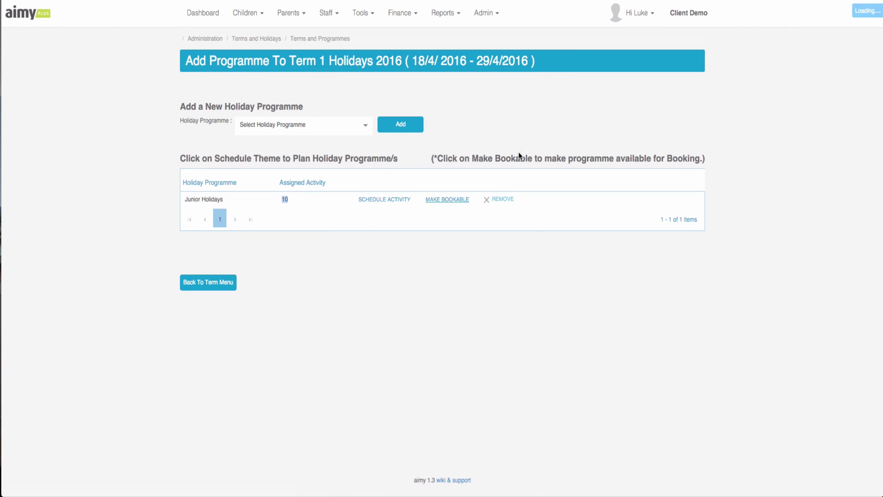